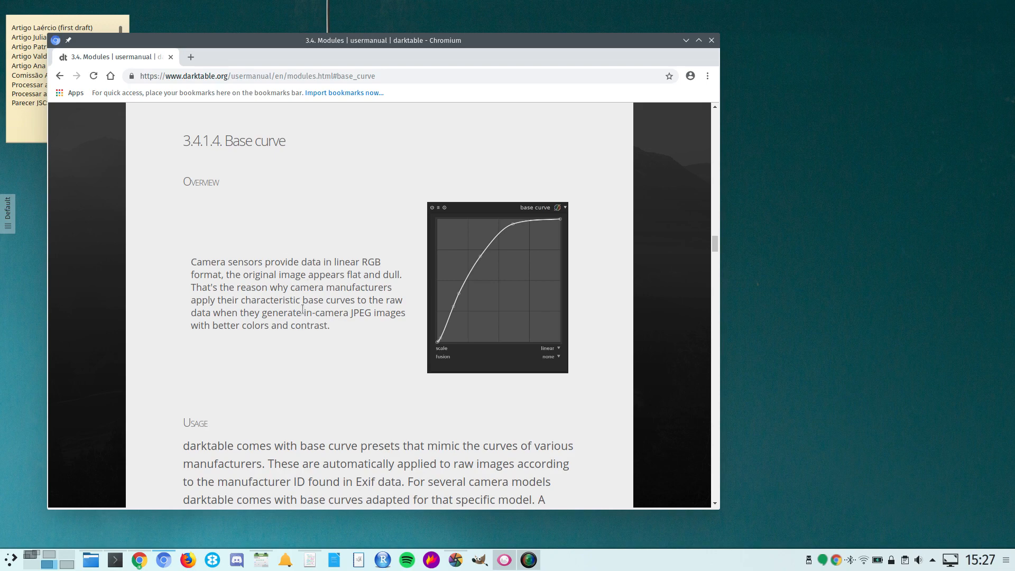
scroll(299, 325, down, 6)
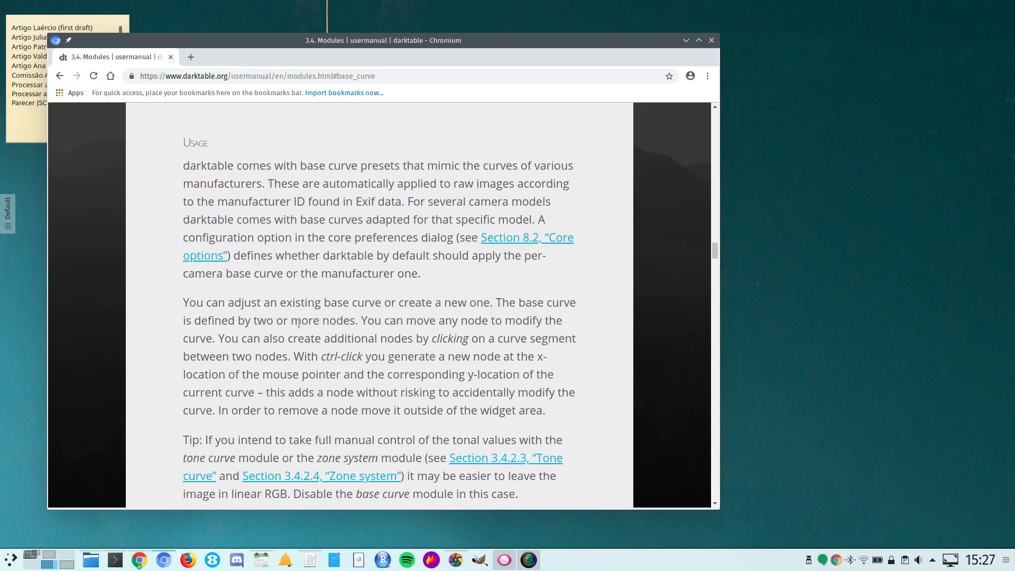
scroll(304, 291, up, 3)
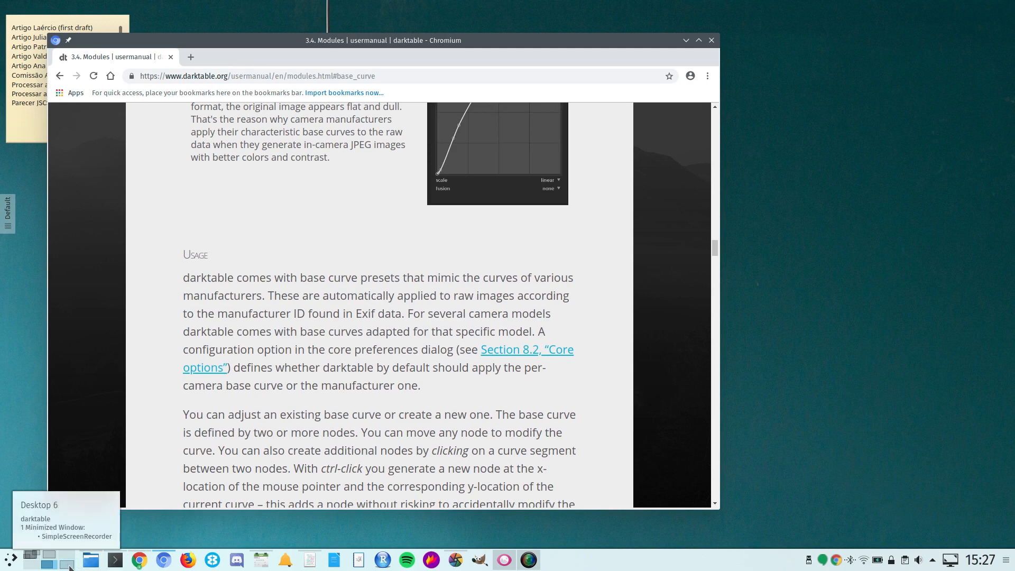
- Open the market photo in darkroom full screen, briefly showing its image information panel
click(70, 565)
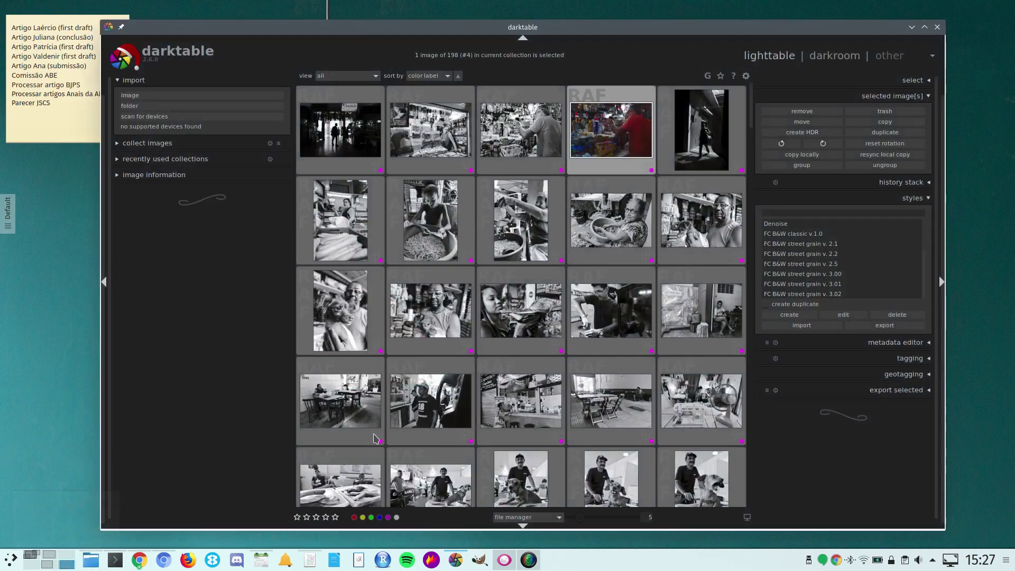
double_click(611, 136)
click(925, 26)
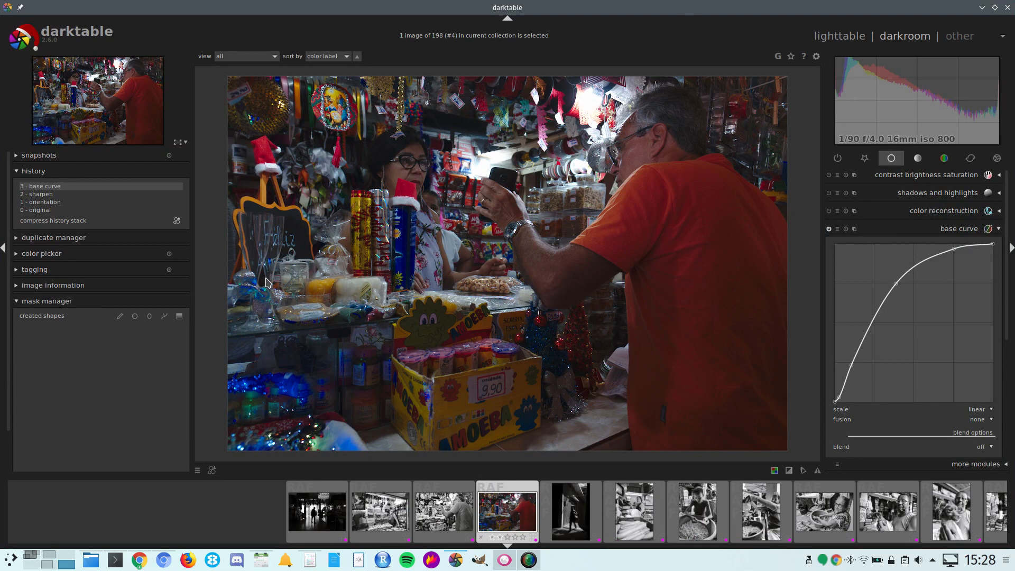
click(43, 286)
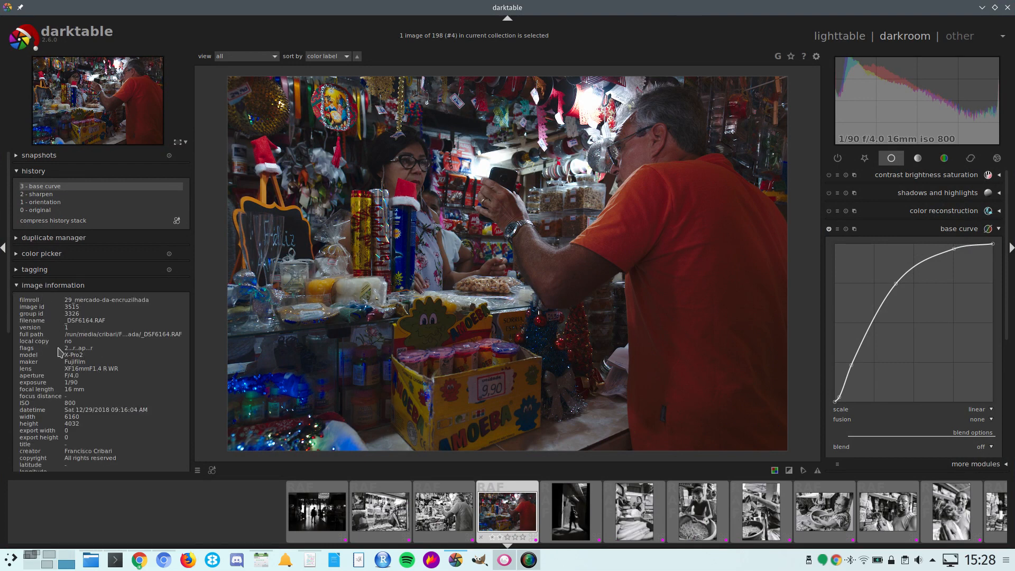
click(52, 286)
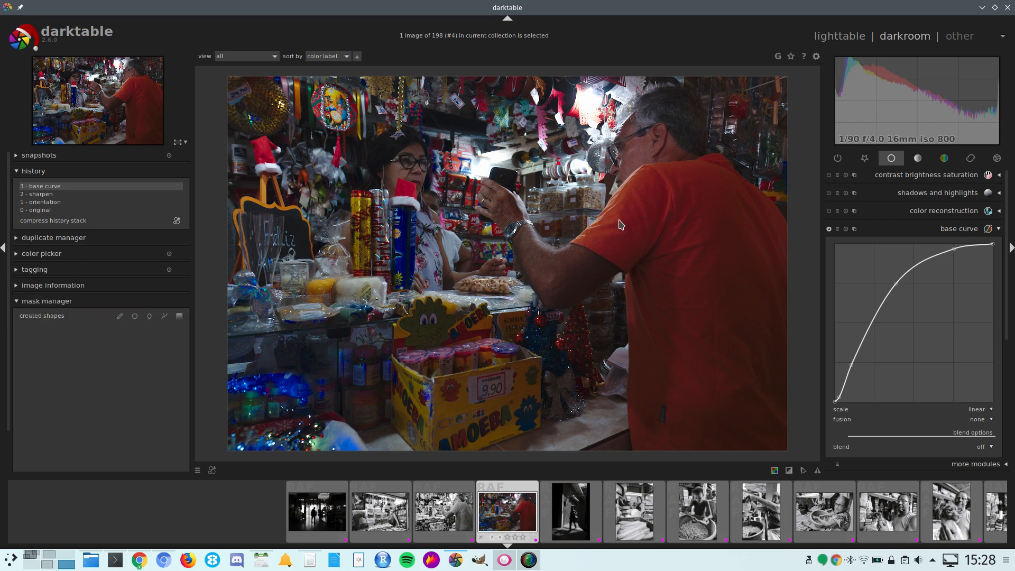
click(838, 228)
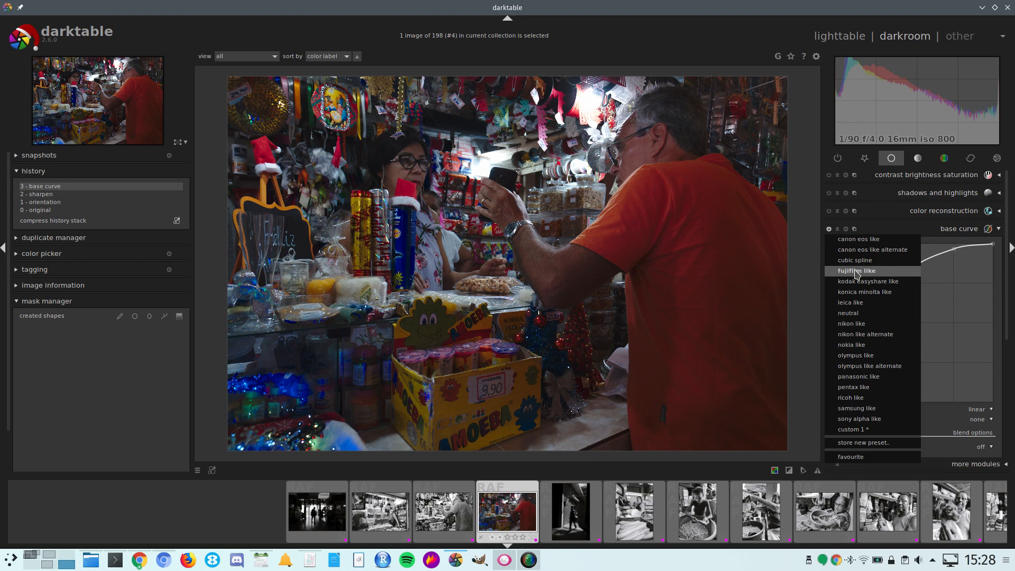
click(887, 238)
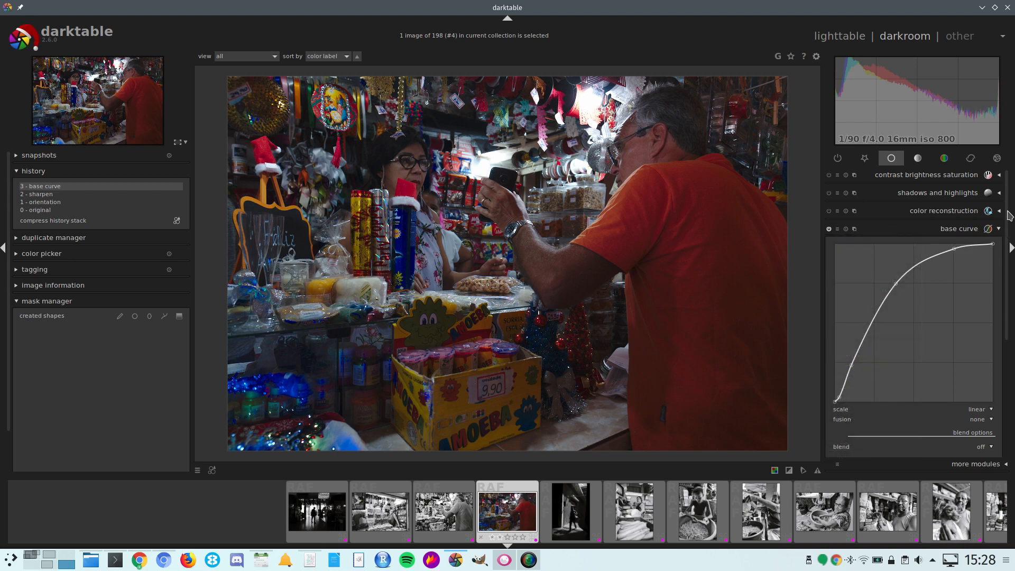
scroll(1010, 239, down, 3)
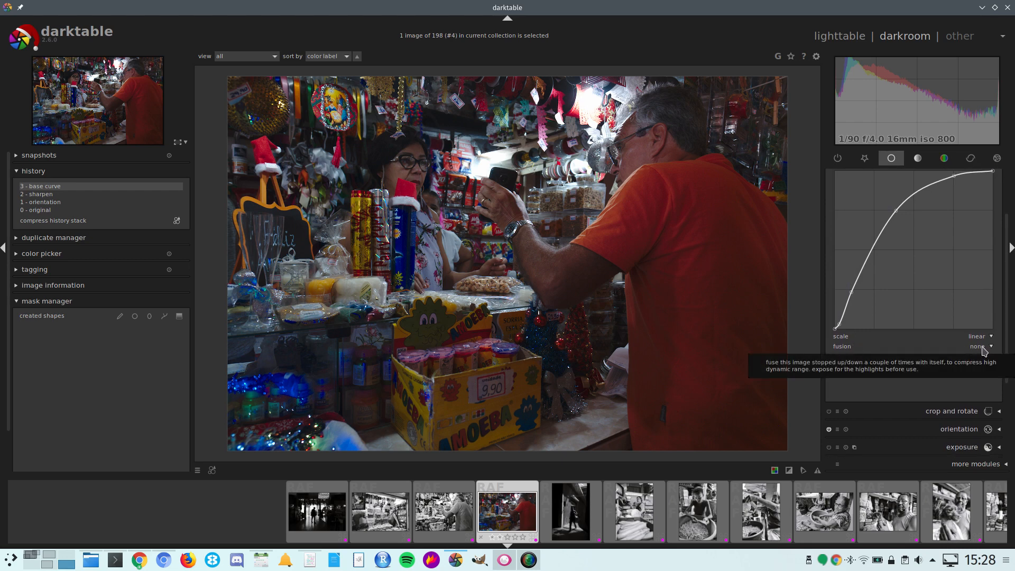
- Set base curve fusion to two exposures, then to three exposures for a brighter photo
click(984, 347)
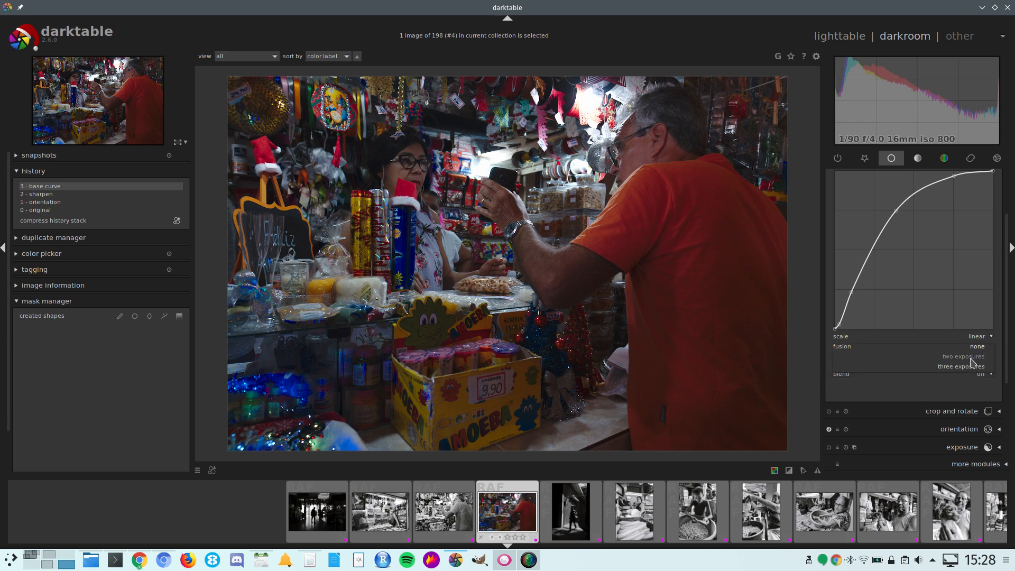
click(964, 356)
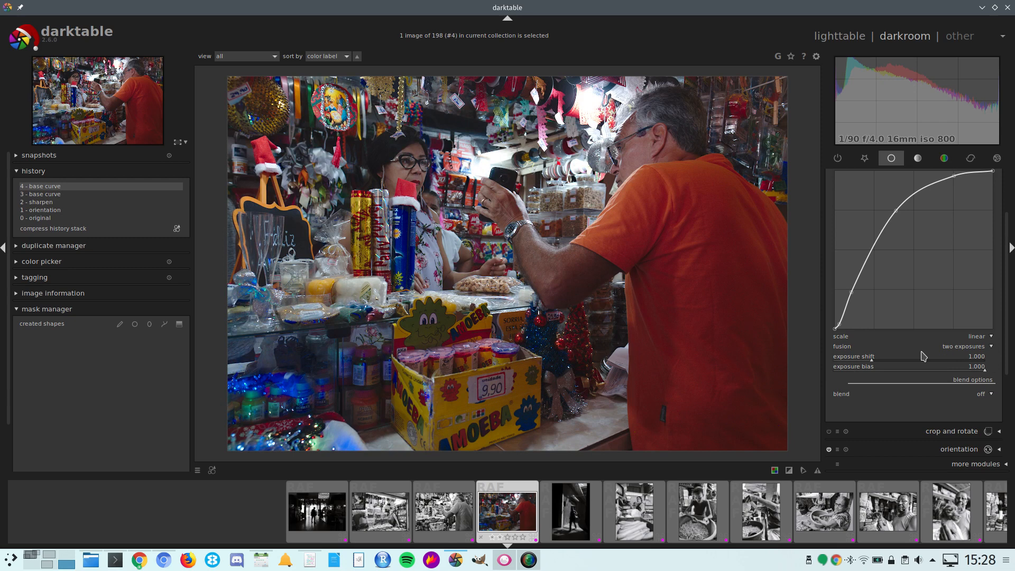
click(977, 350)
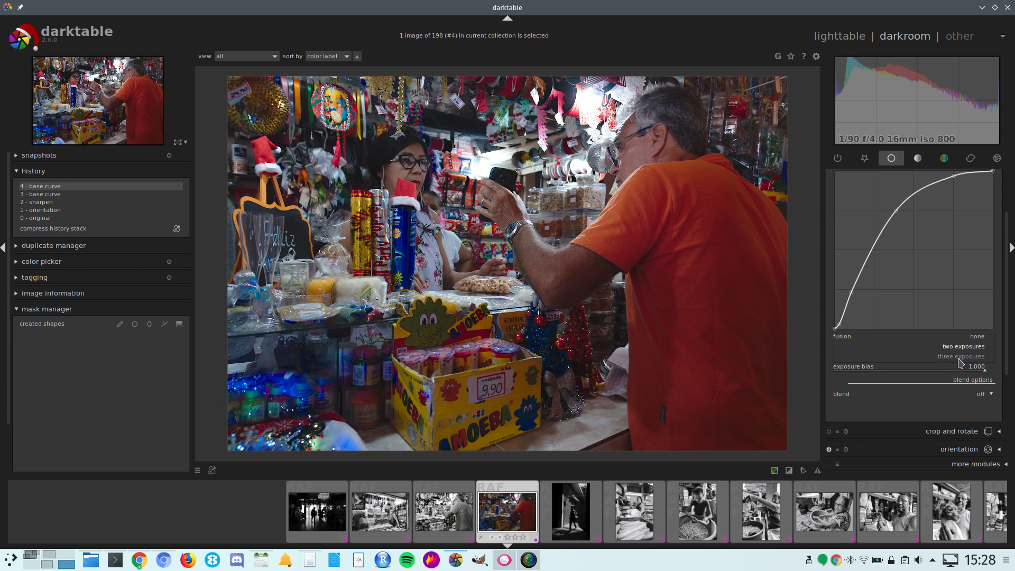
click(960, 357)
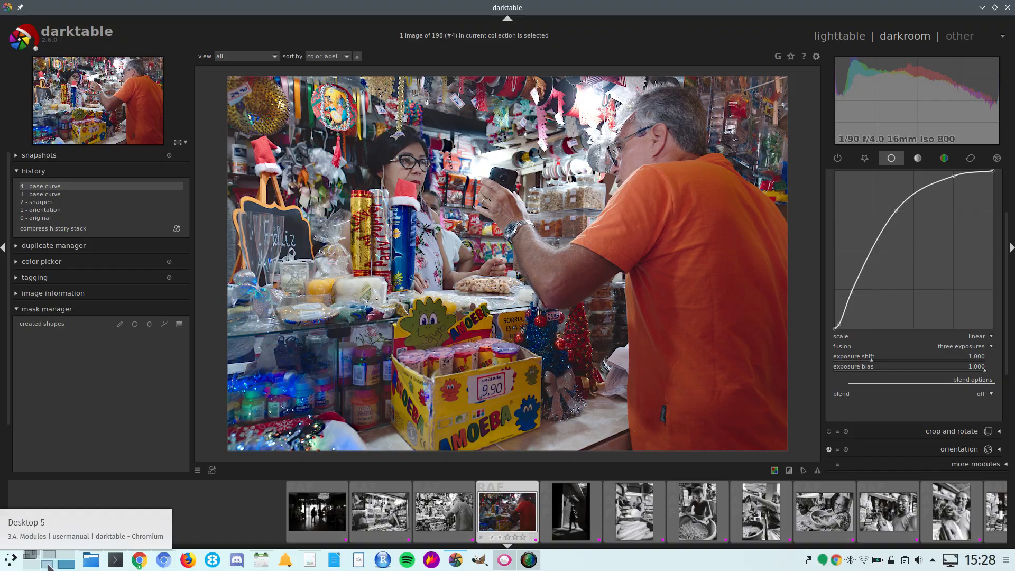
- Read the manual's Fusion section, highlighting the sentence about merging image copies
click(49, 564)
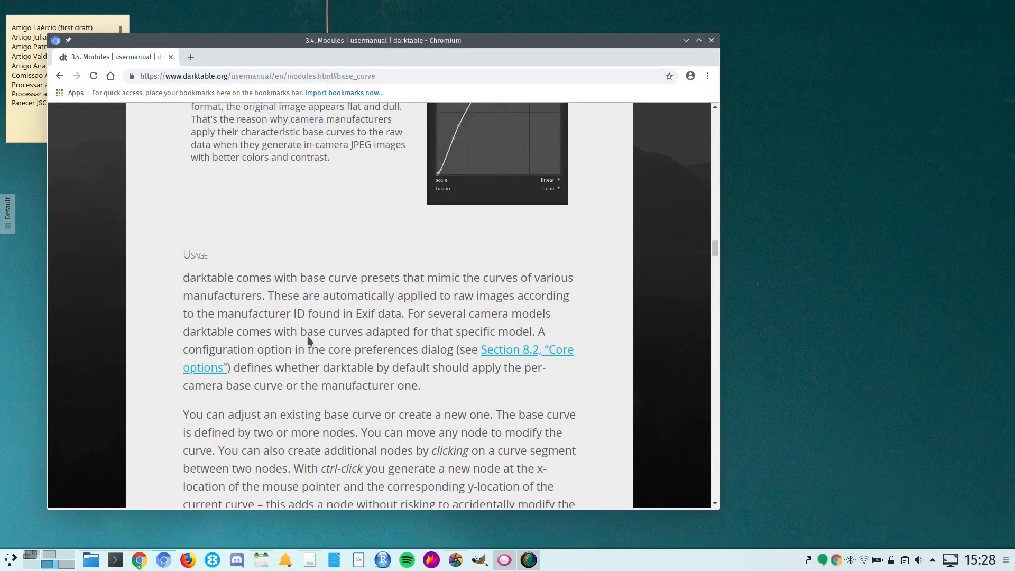
scroll(308, 336, up, 4)
scroll(302, 312, up, 2)
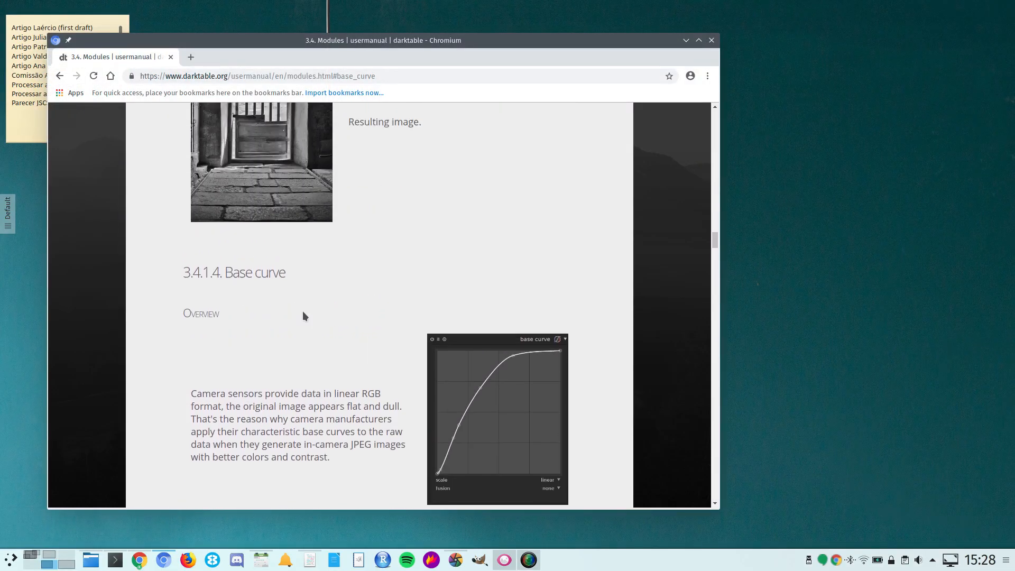
scroll(302, 312, up, 2)
scroll(303, 312, down, 2)
scroll(303, 311, down, 2)
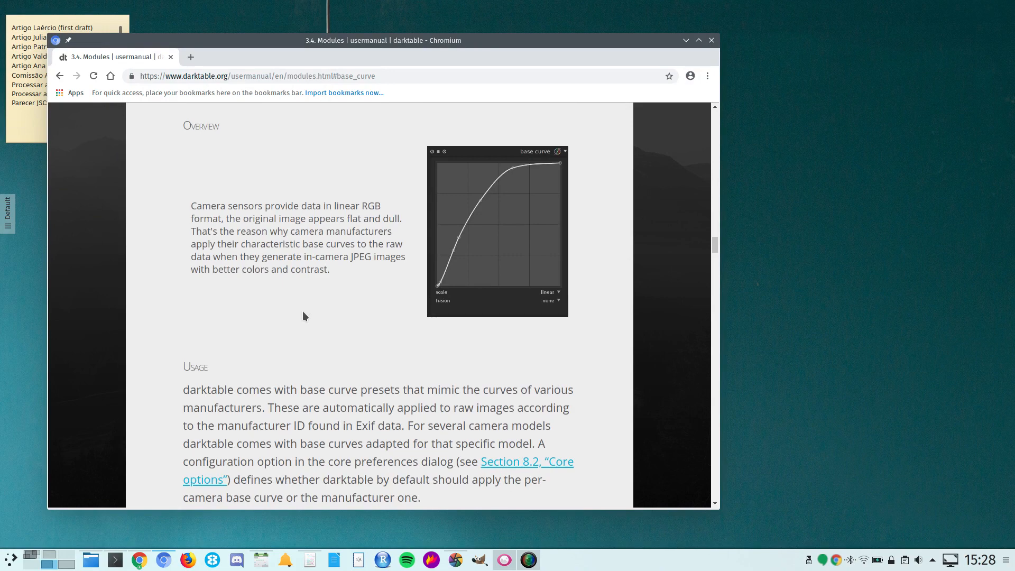
scroll(303, 311, down, 3)
scroll(302, 311, down, 3)
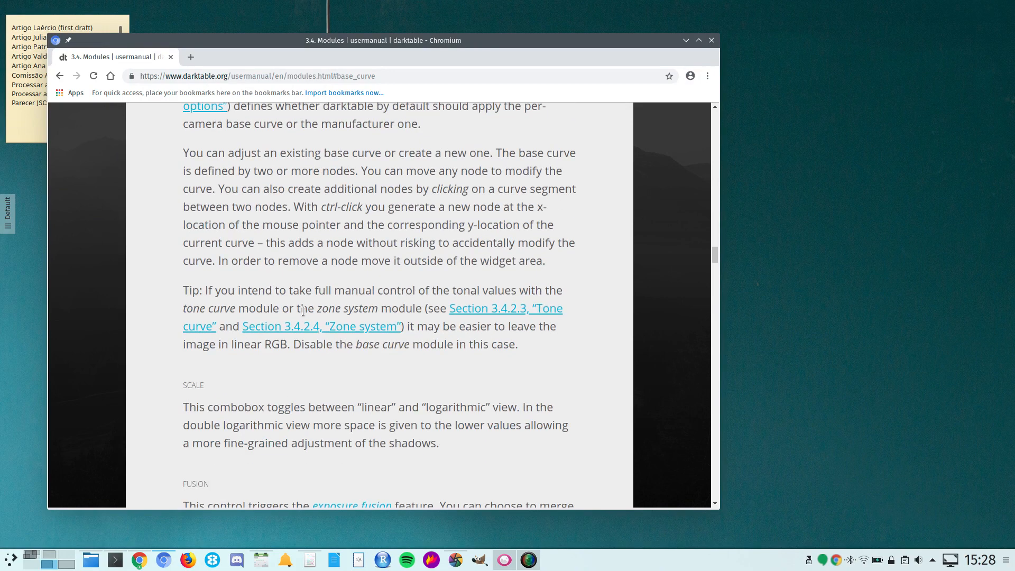
scroll(302, 311, down, 3)
scroll(304, 313, down, 3)
scroll(304, 312, down, 2)
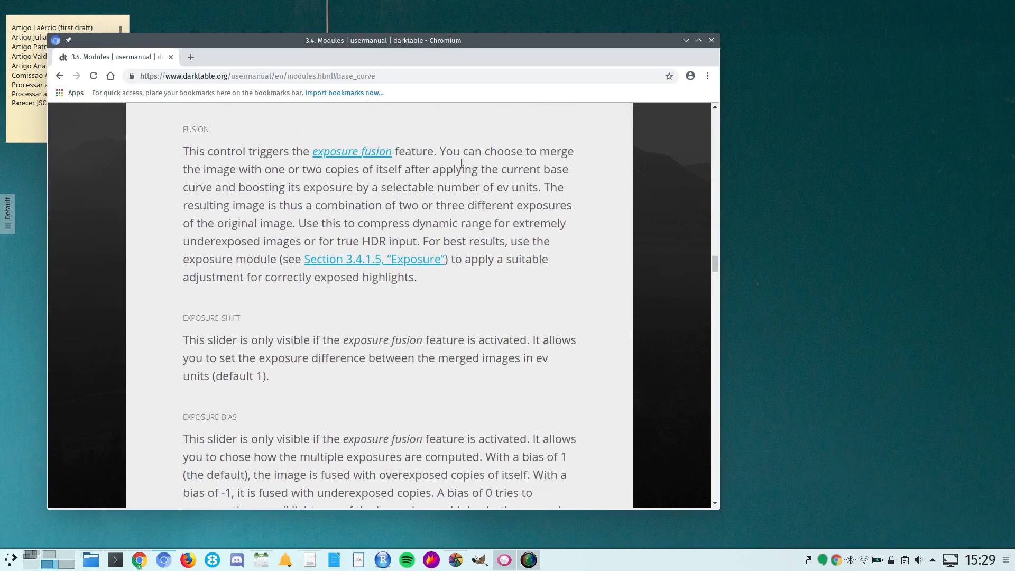
drag(540, 151, 546, 186)
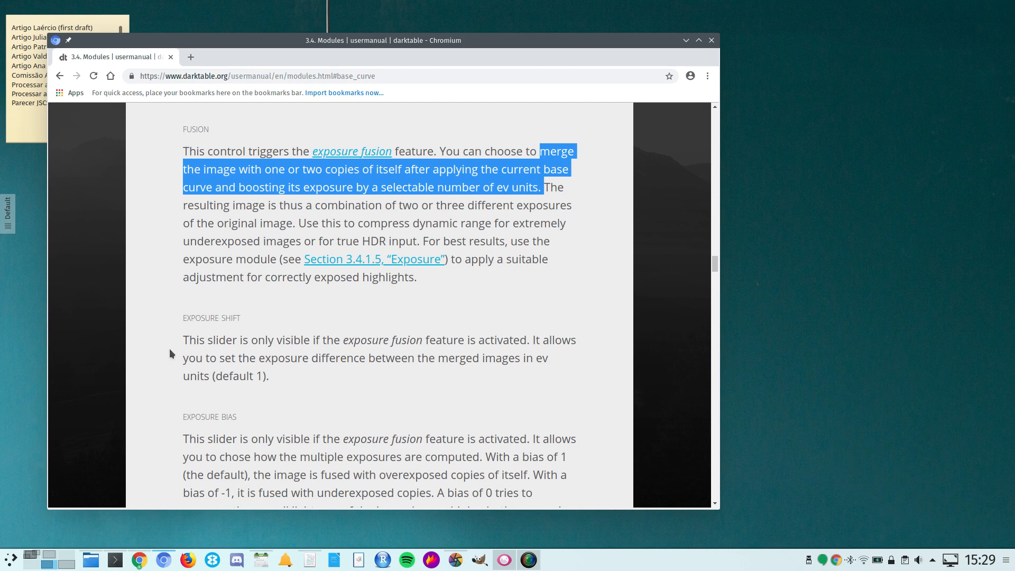
click(225, 376)
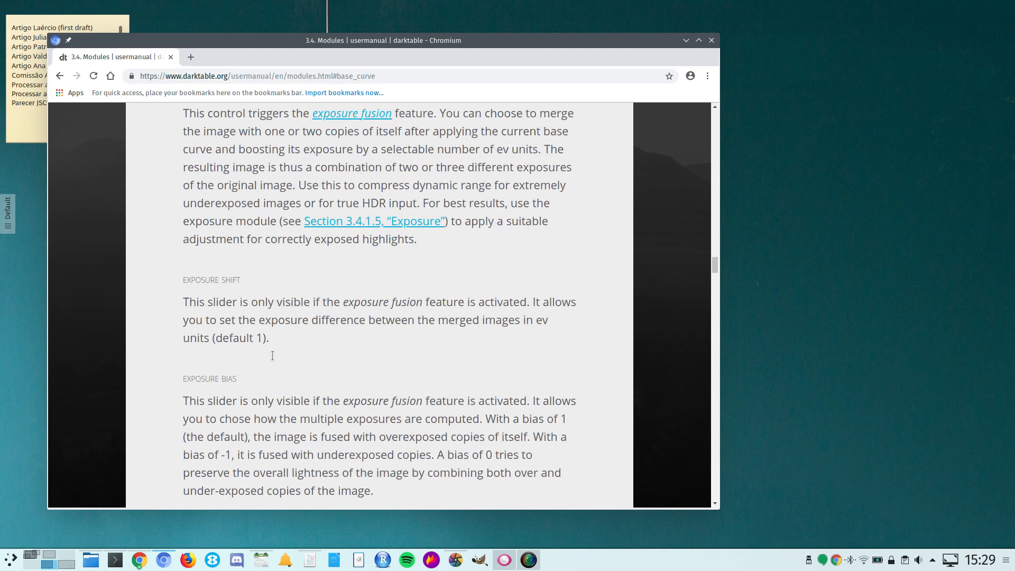
scroll(225, 376, down, 3)
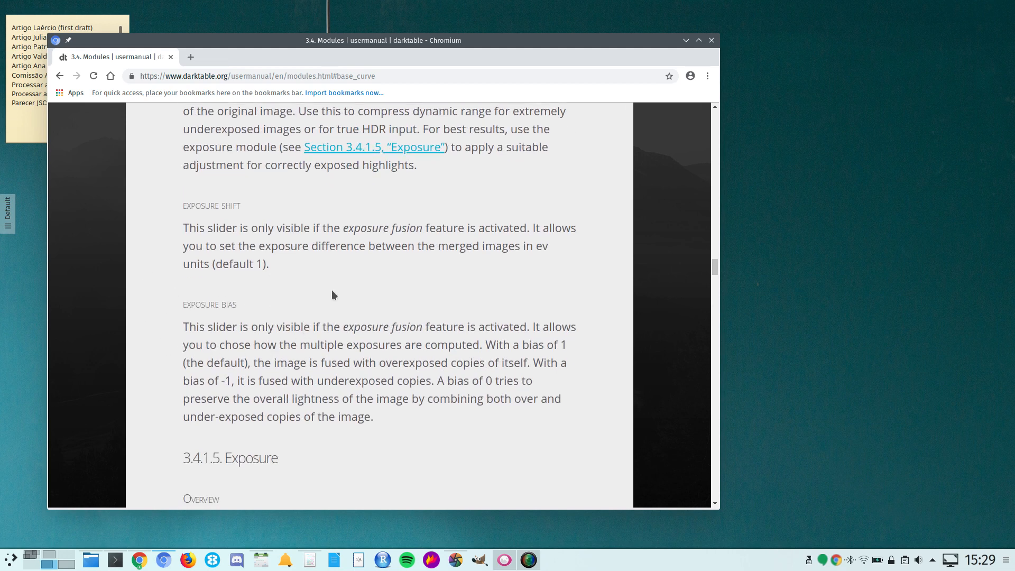
- Step history back to '3 - base curve', then return to the brighter '4 - base curve'
click(70, 566)
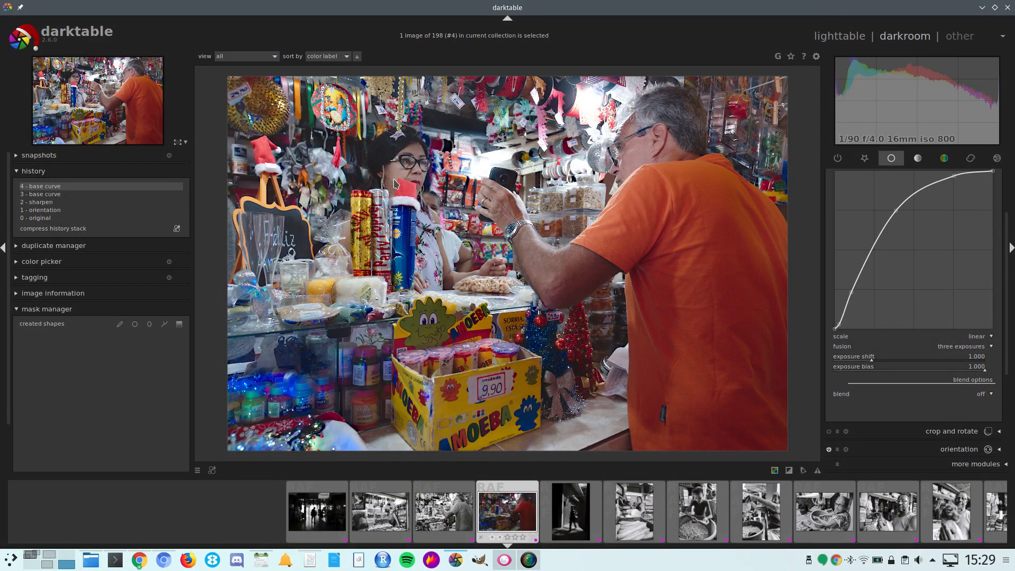
click(61, 195)
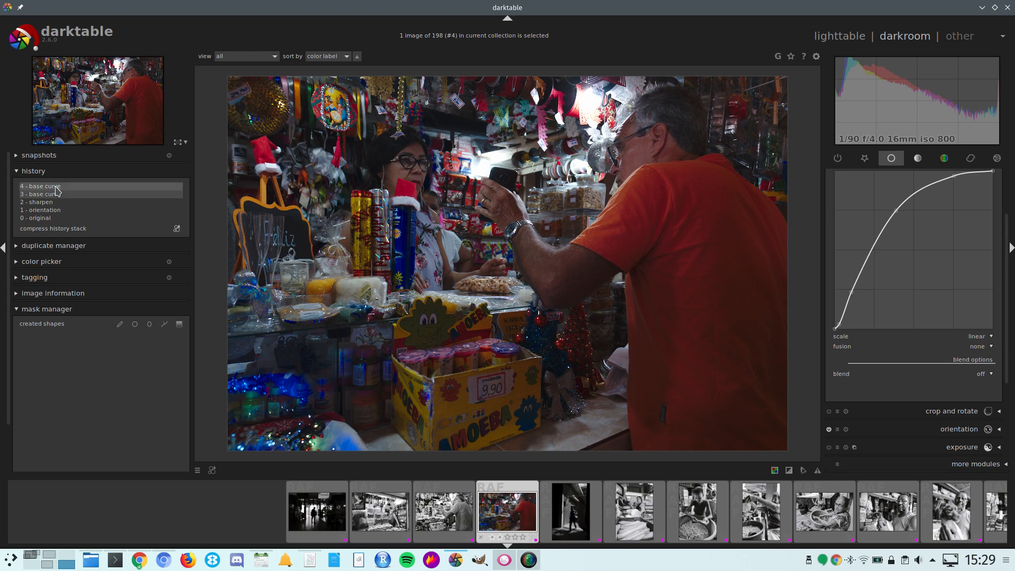
click(62, 188)
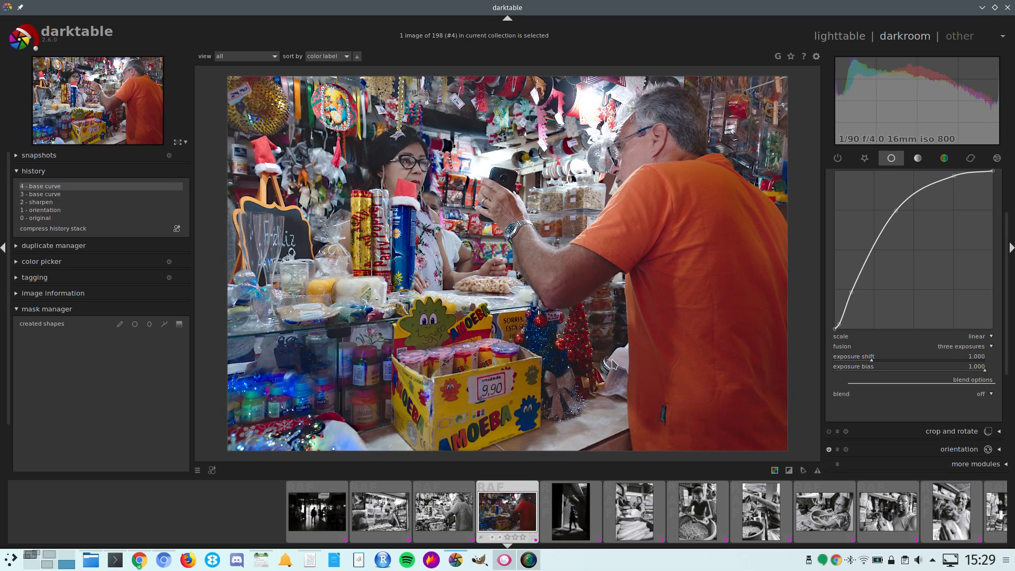